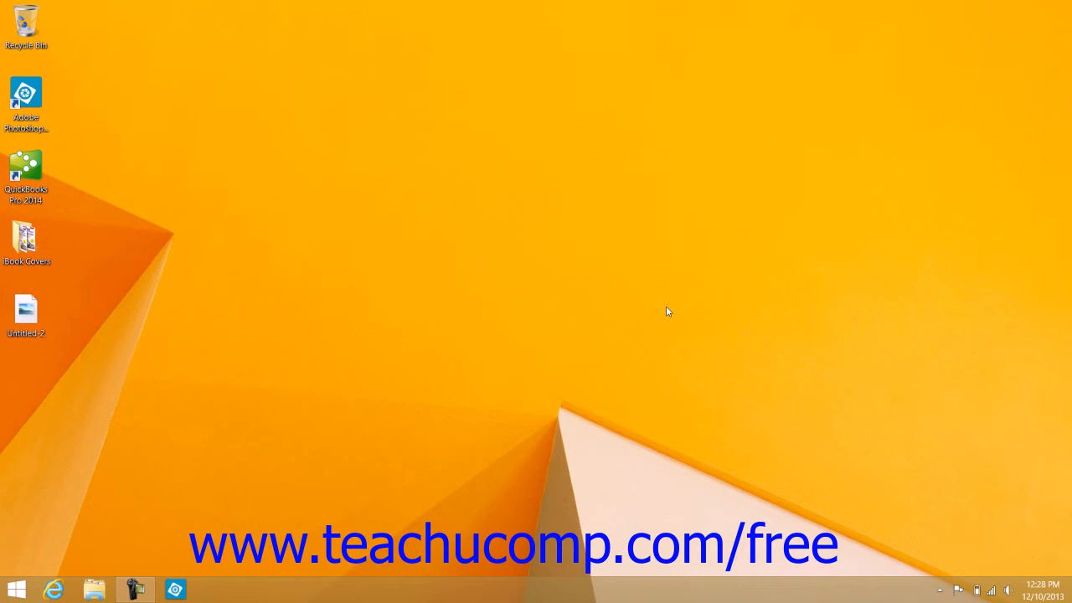
- Reach Control Panel through File Explorer's This PC view and its Computer commands
{"action": "left_click", "coordinate": [94, 591]}
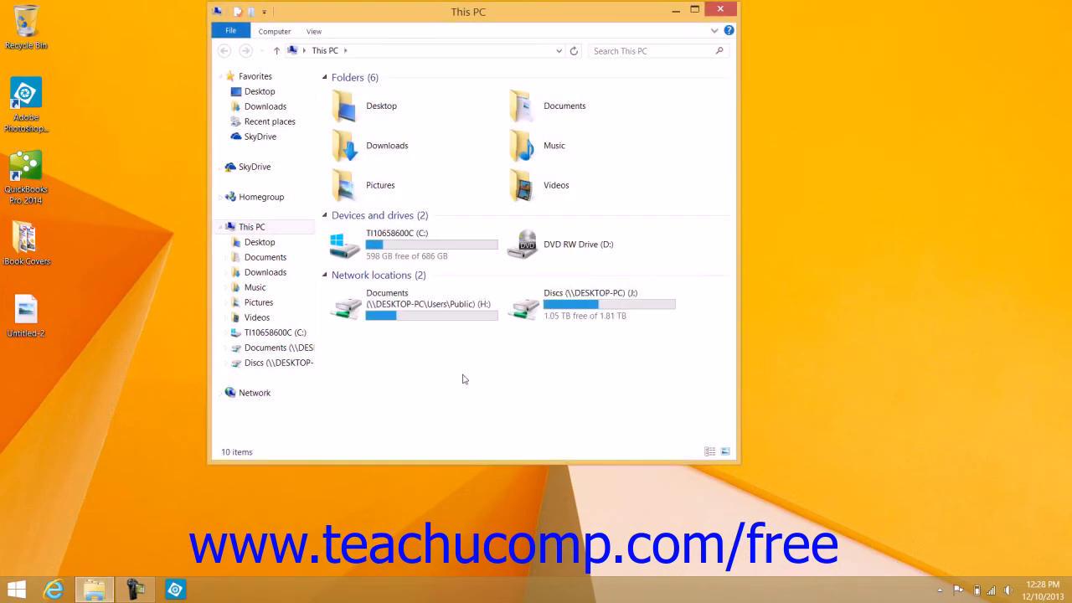
{"action": "left_click", "coordinate": [287, 33]}
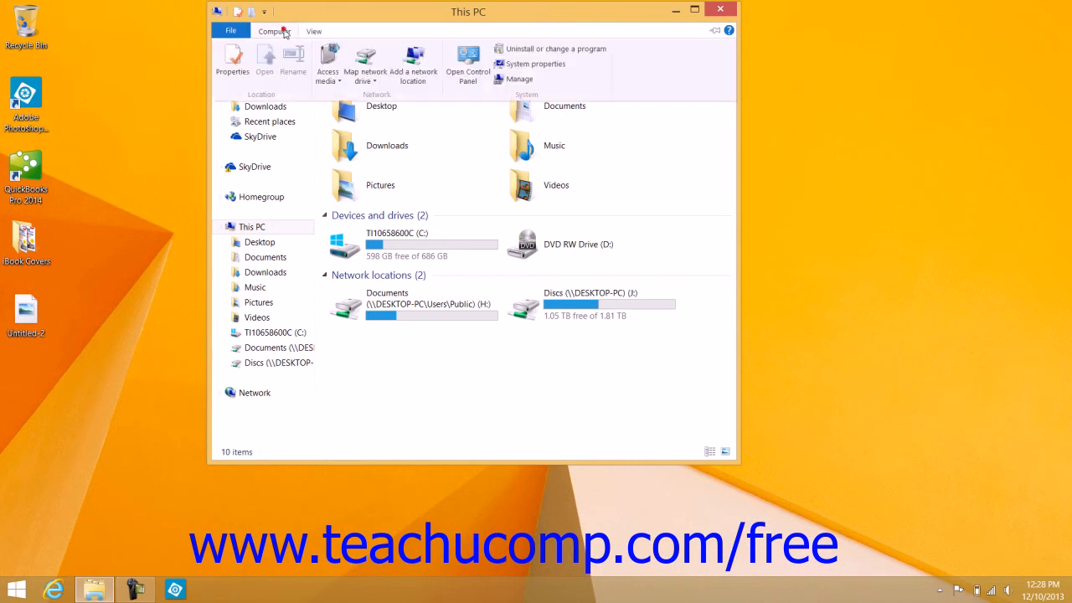
{"action": "left_click", "coordinate": [466, 74]}
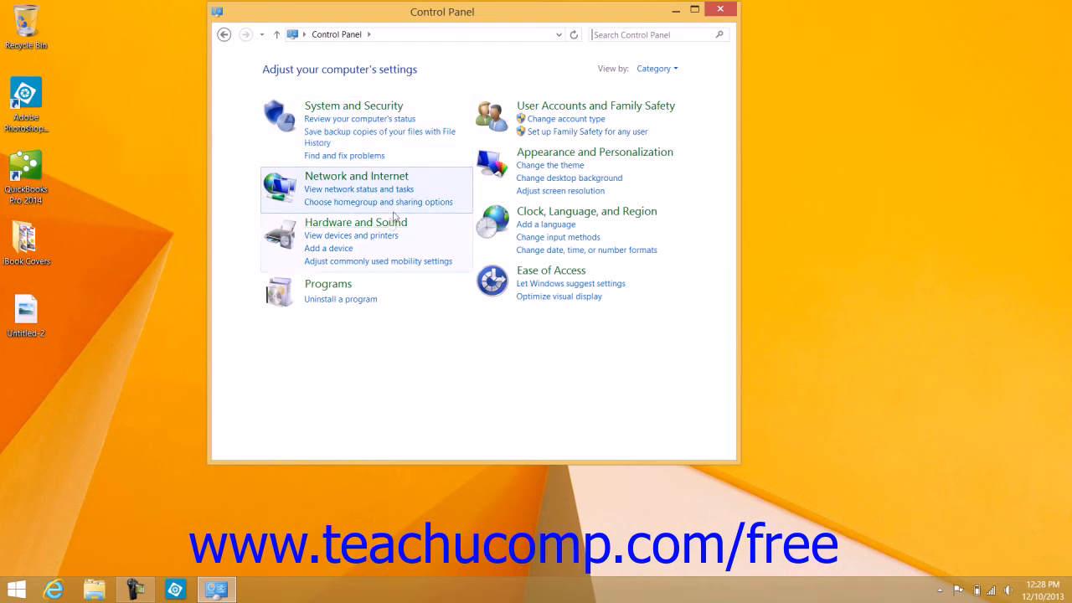
- Start the Add a device wizard from Hardware and Sound
{"action": "left_click", "coordinate": [342, 249]}
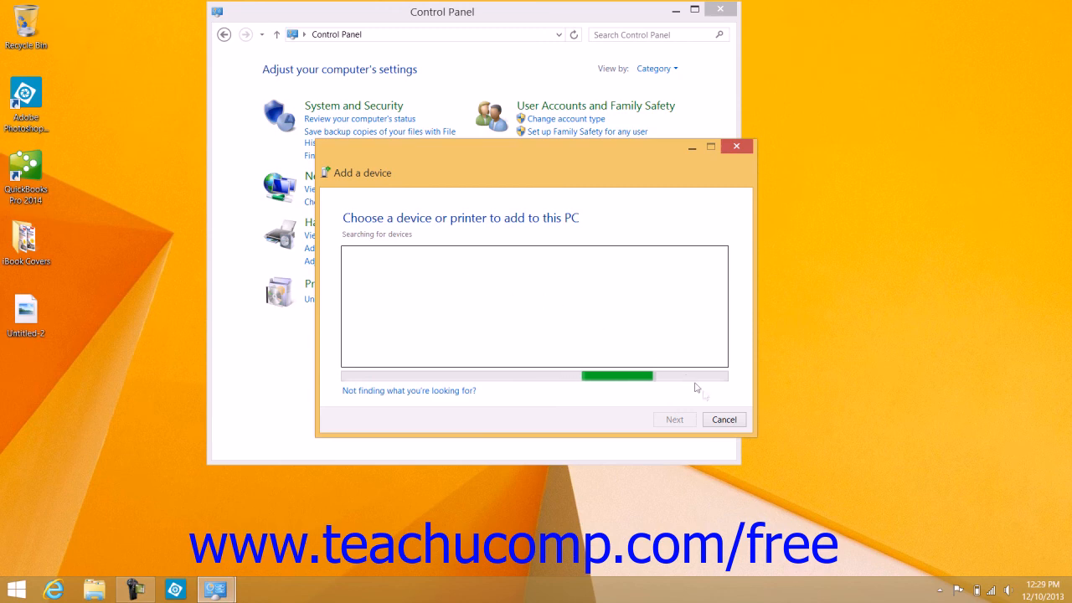
- Cancel the Add a device search without installing a printer
{"action": "left_click", "coordinate": [727, 421]}
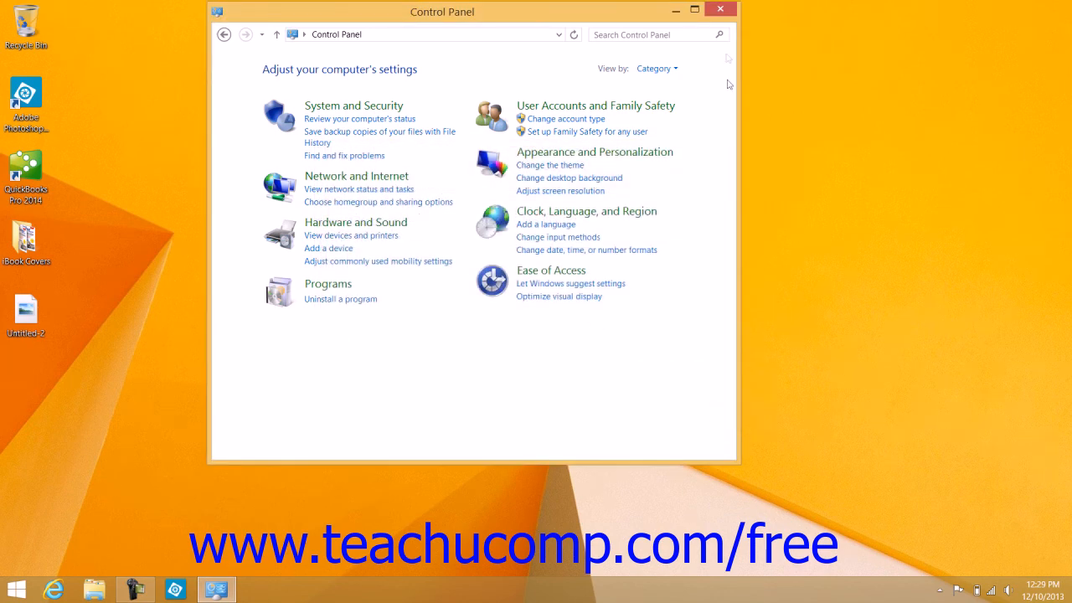
- Close the Control Panel window, returning to the desktop
{"action": "left_click", "coordinate": [719, 11]}
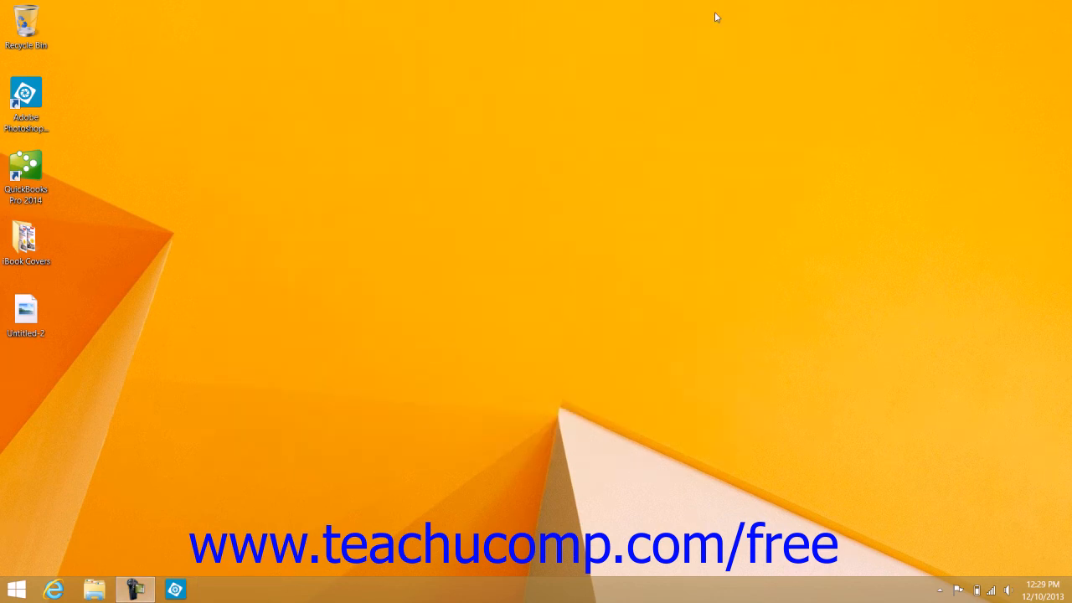